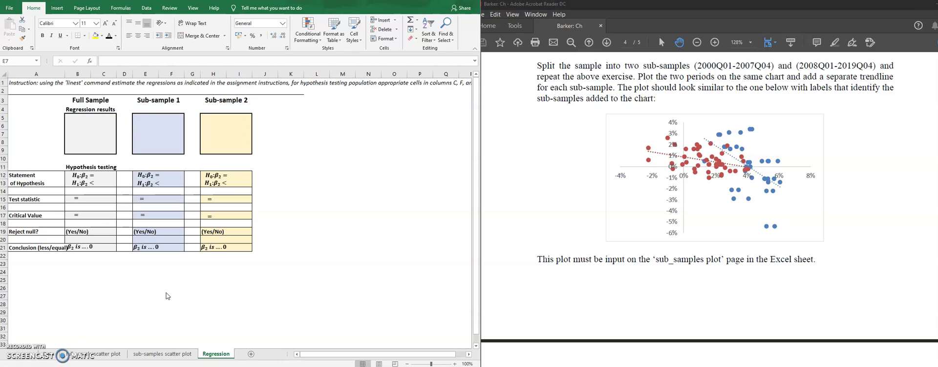
left_click(171, 291)
left_click(88, 122)
left_click_drag(73, 117, 101, 149)
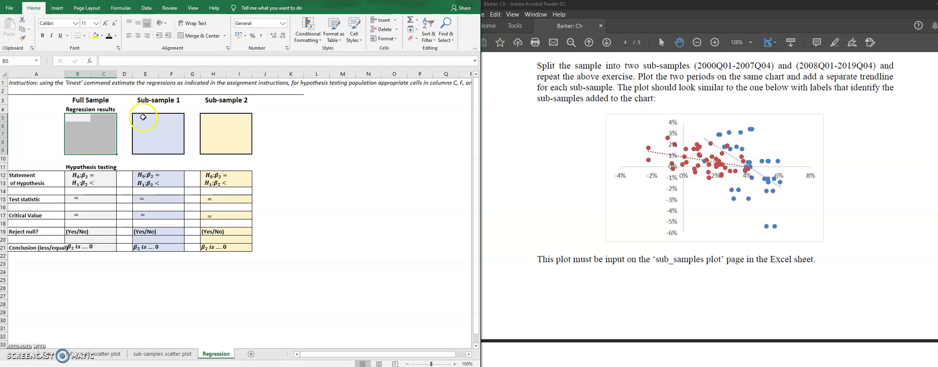
left_click(755, 59)
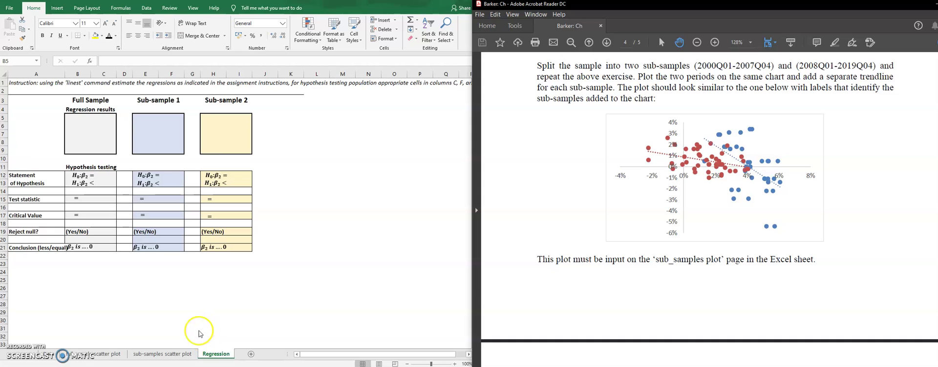
Open the Data sheet and widen the Period column so that the full period codes fit.
left_click(51, 356)
left_click(51, 356)
scroll(196, 147, "down", 2)
scroll(159, 171, "up", 2)
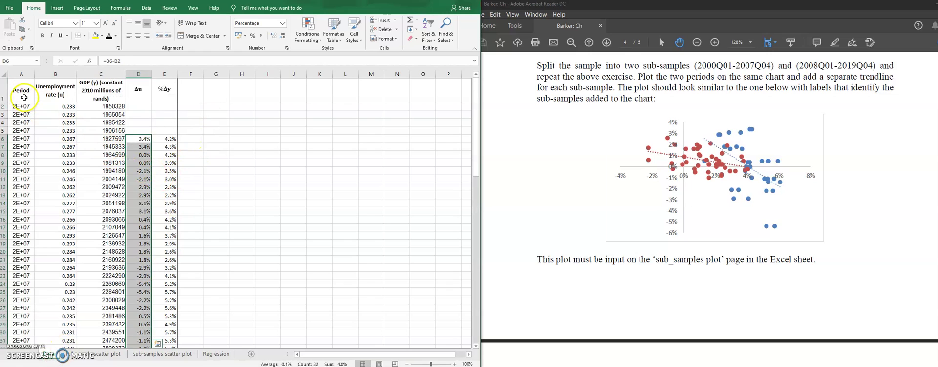
left_click(24, 97)
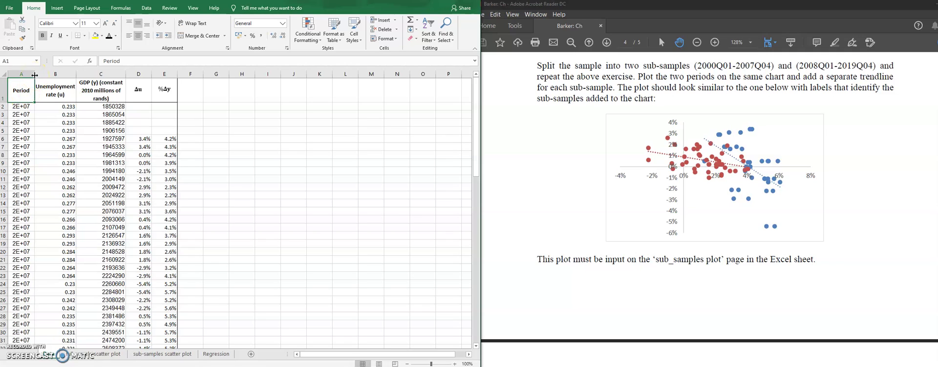
left_click_drag(35, 74, 44, 76)
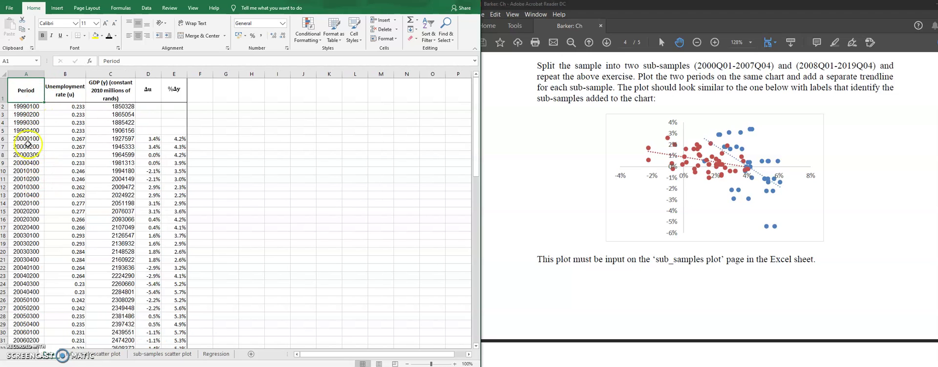
Examine the Data sheet for the first and last rows of the 2000Q01-2007Q04 sub-sample in the Period, Δu and %Δy columns.
left_click(24, 139)
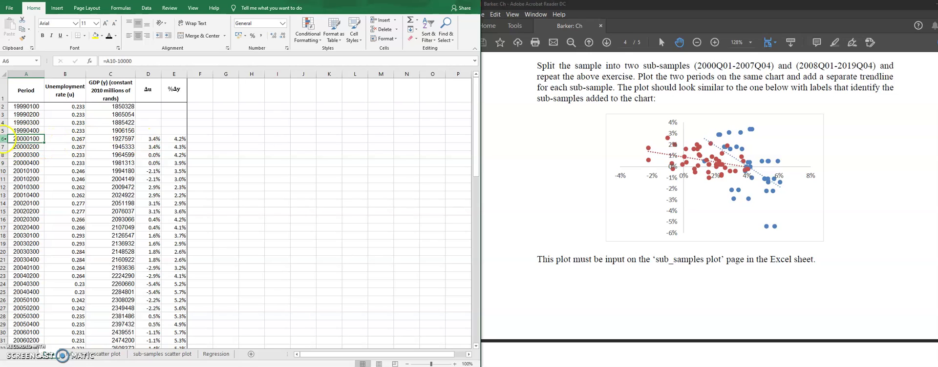
left_click_drag(32, 139, 142, 139)
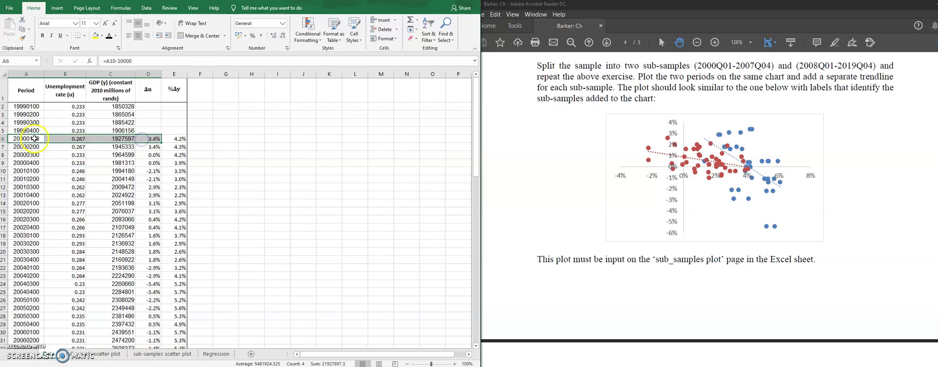
left_click(34, 139)
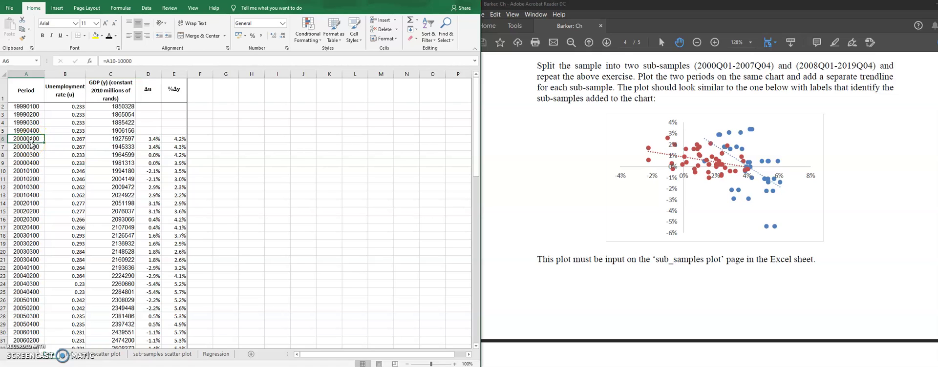
scroll(24, 187, "down", 3)
scroll(24, 188, "down", 1)
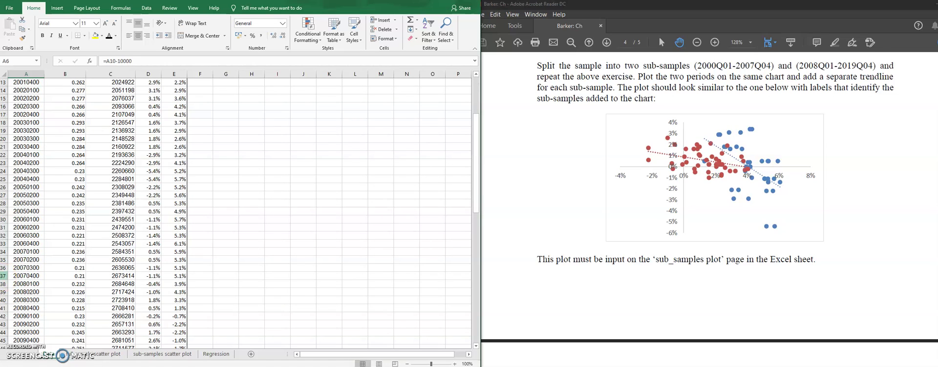
left_click(6, 276)
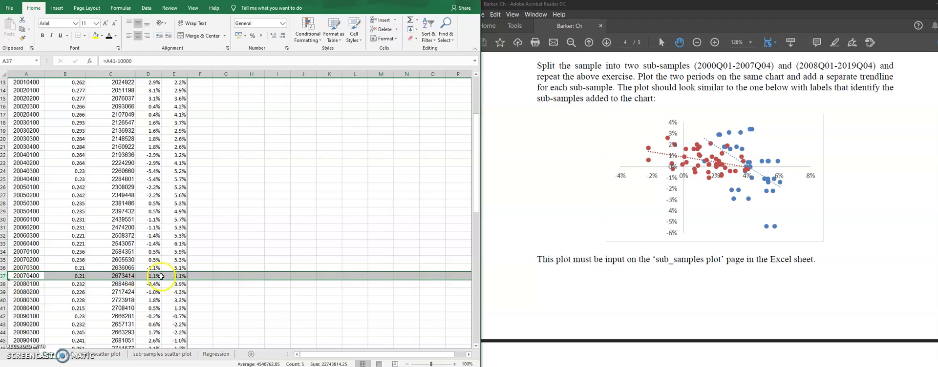
scroll(156, 276, "up", 4)
scroll(137, 275, "down", 1)
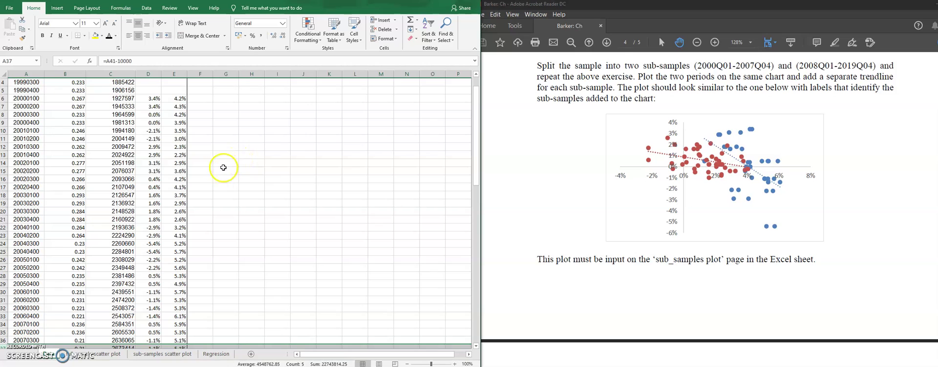
scroll(153, 178, "up", 1)
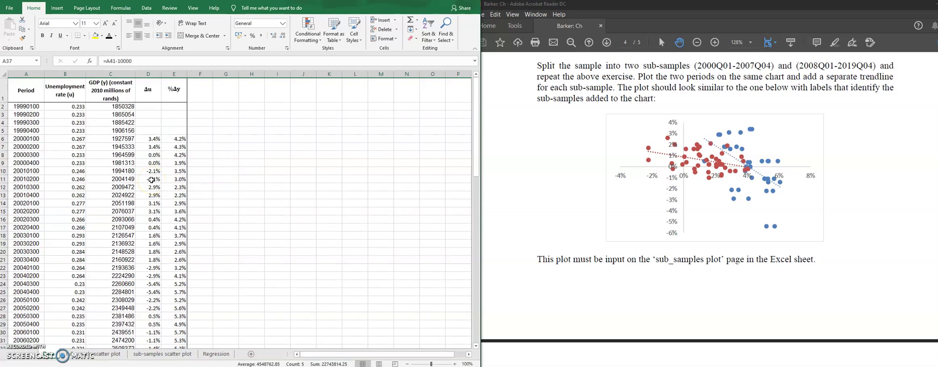
left_click(150, 139)
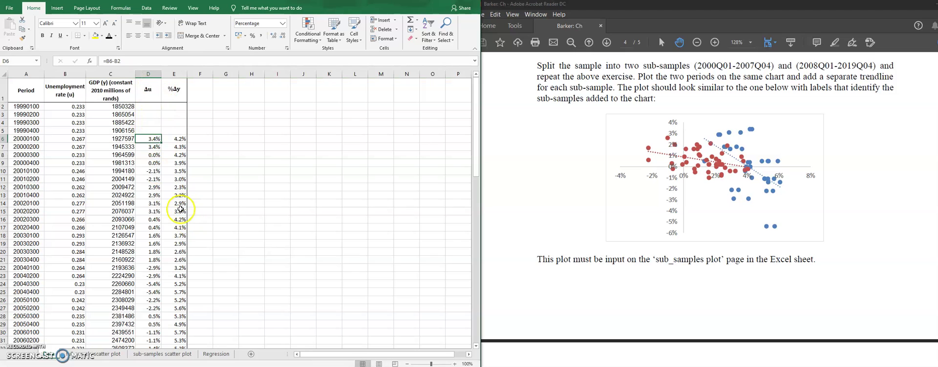
scroll(180, 213, "down", 2)
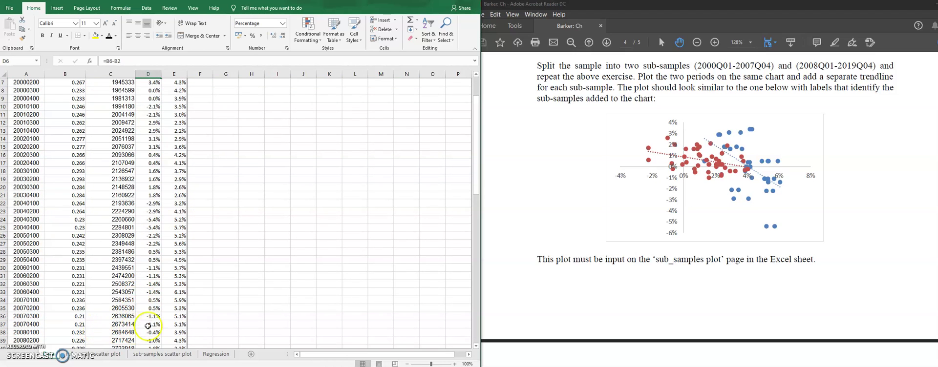
left_click(179, 324)
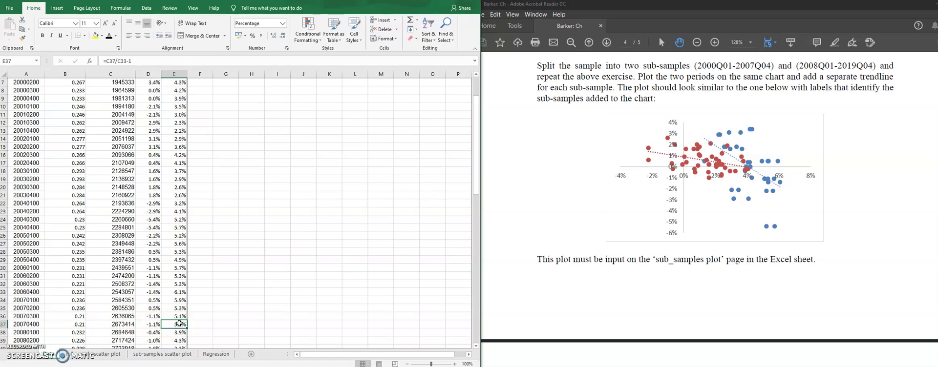
scroll(179, 324, "up", 2)
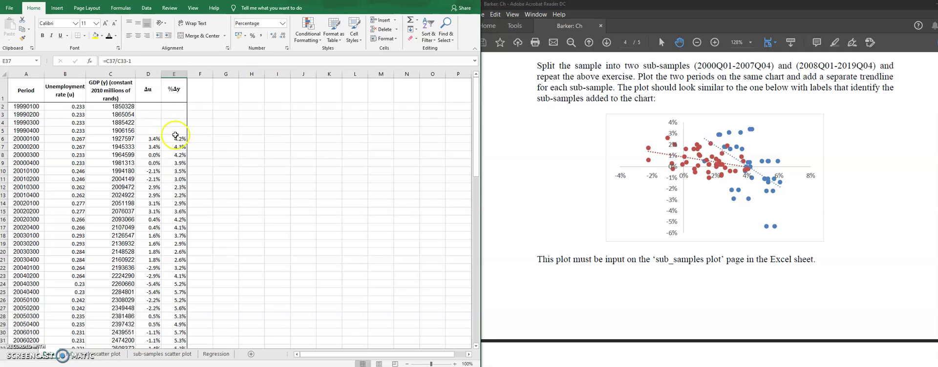
Select the Sub-sample 1 results block E5:F9 on the Regression sheet, two columns wide and five rows high.
left_click(218, 357)
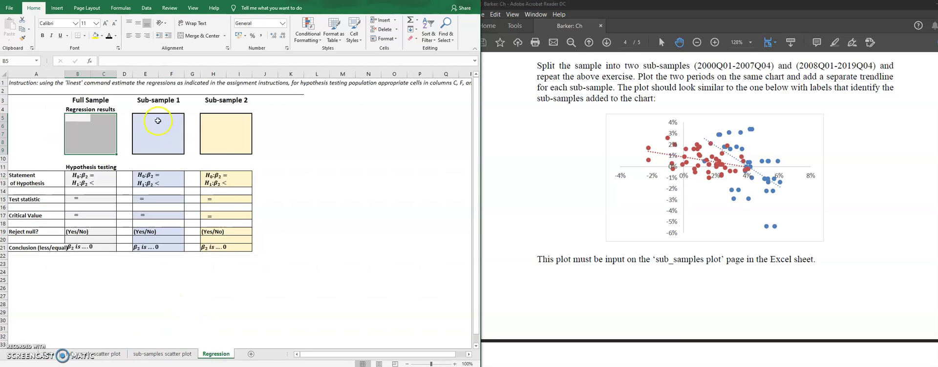
left_click(140, 117)
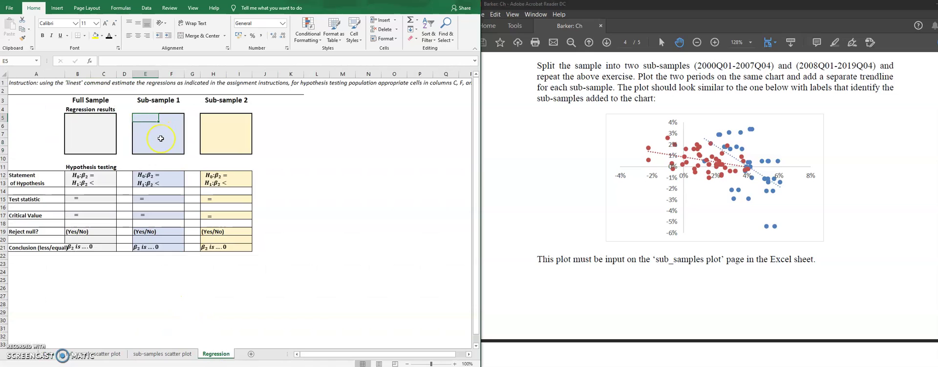
left_click(145, 118)
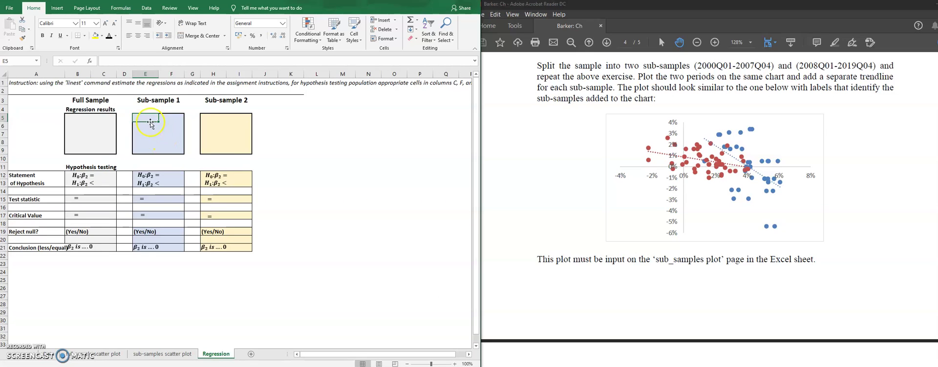
left_click_drag(145, 118, 171, 148)
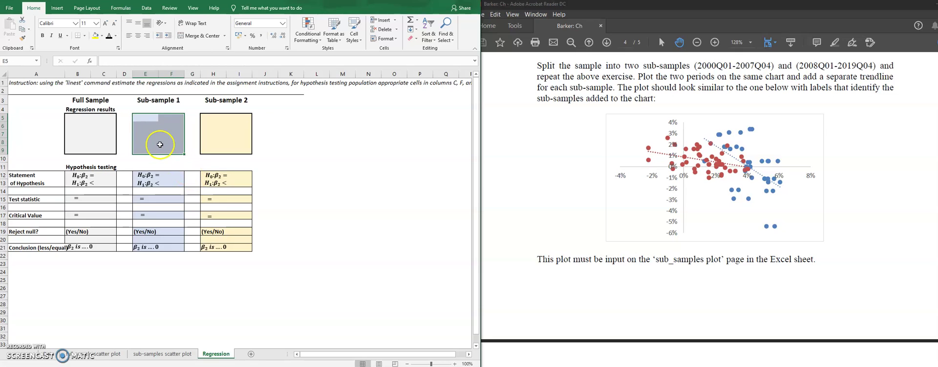
left_click(145, 117)
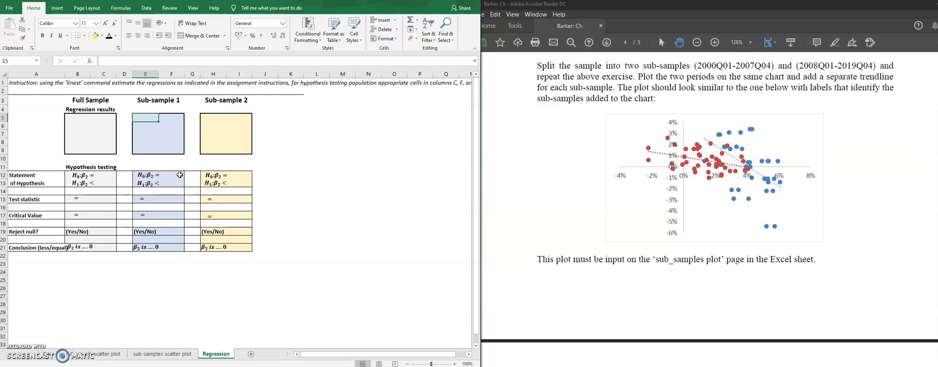
key("shift+Right")
key("shift+Down")
key("shift+Down")
key("shift+Down")
key("shift+Down")
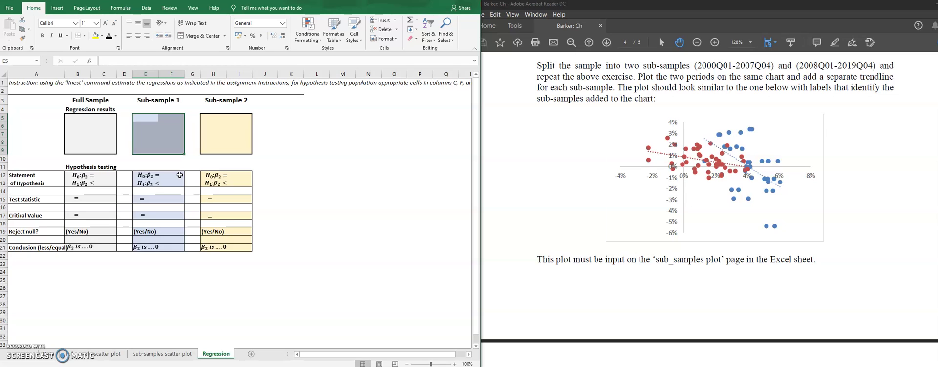
Begin a LINEST formula in the selected Sub-sample 1 results block.
type("=")
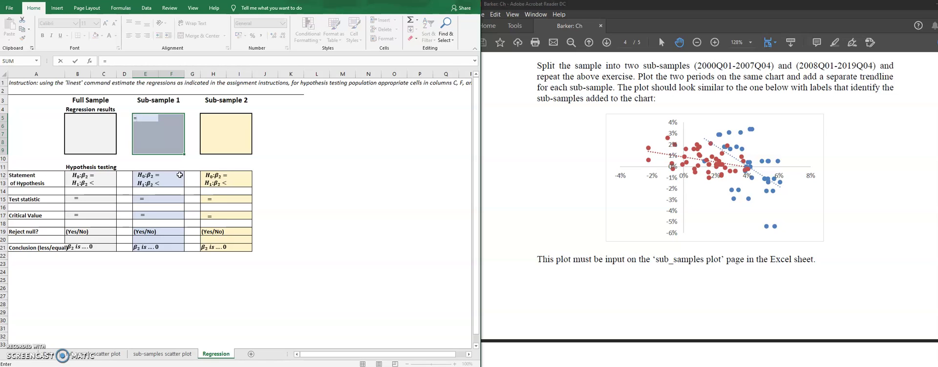
type("linest")
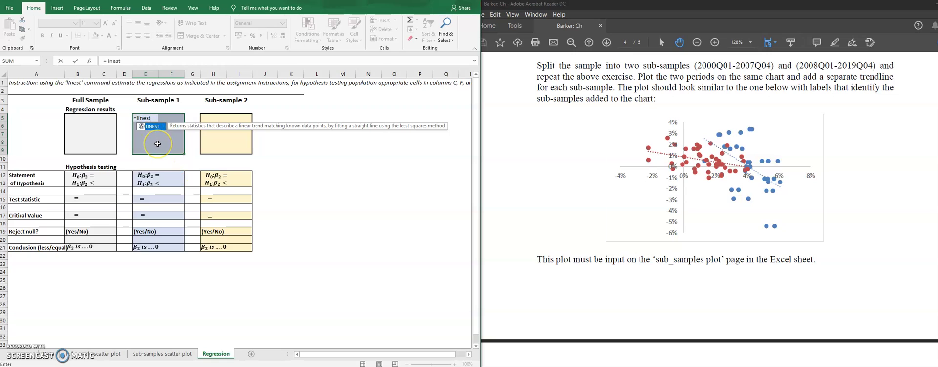
key("BackSpace")
key("BackSpace")
key("Tab")
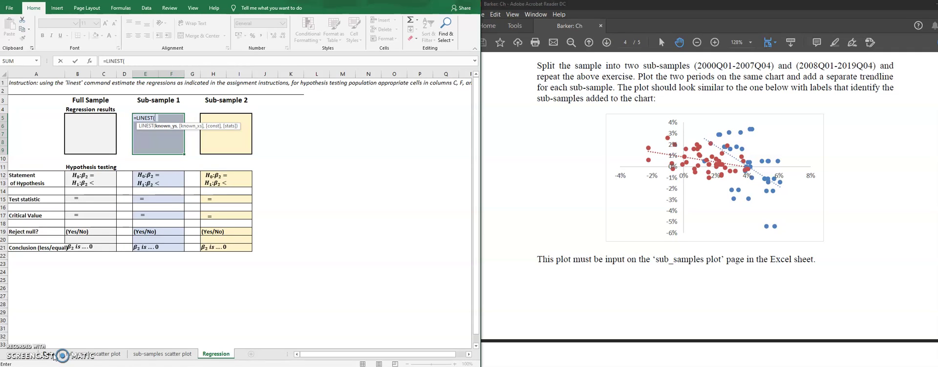
Enter Data!d6:d37 as the known y's argument of the Sub-sample 1 LINEST formula.
type("D")
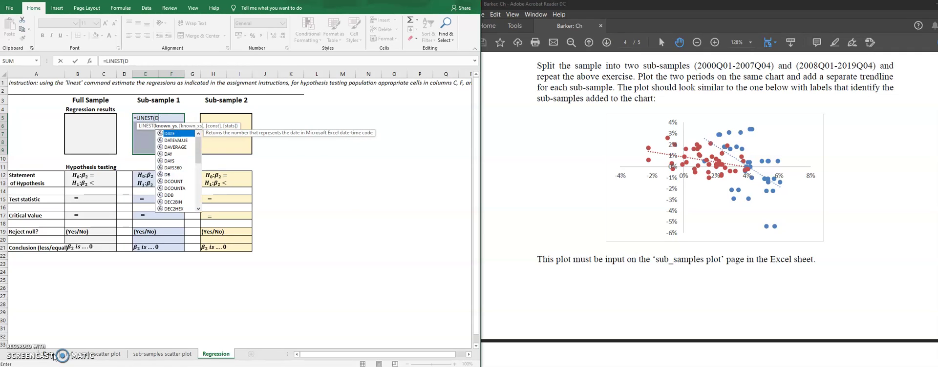
type("ata")
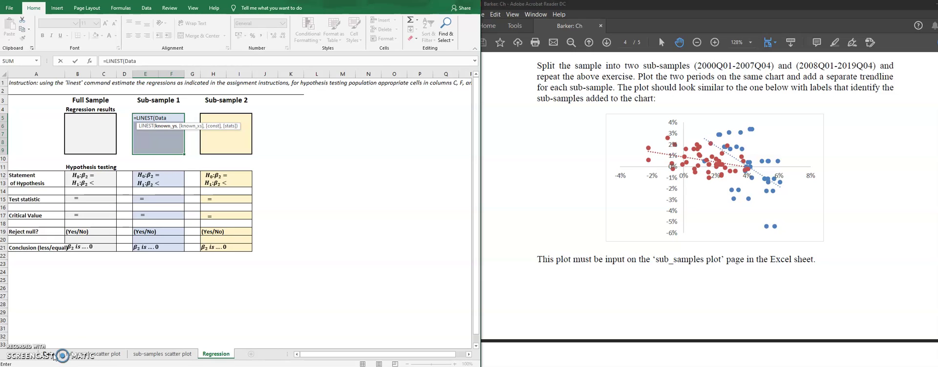
type("!")
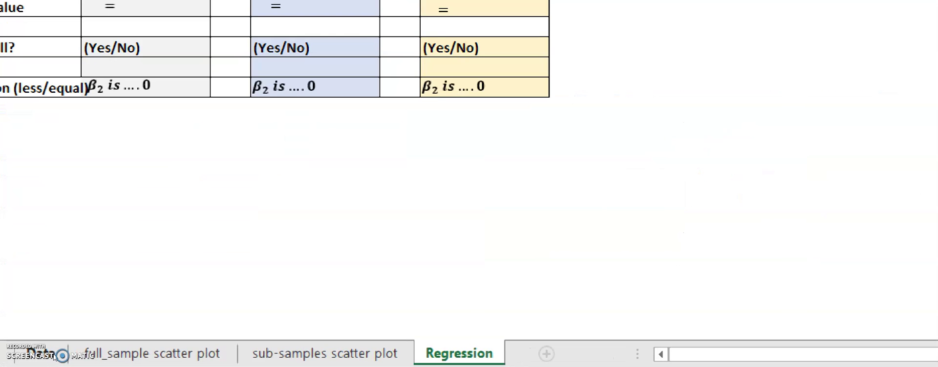
left_click(54, 356)
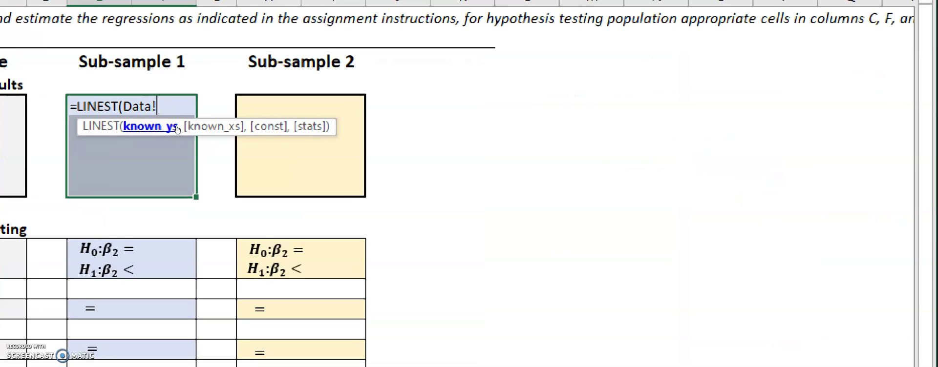
left_click(170, 130)
type("d6:d")
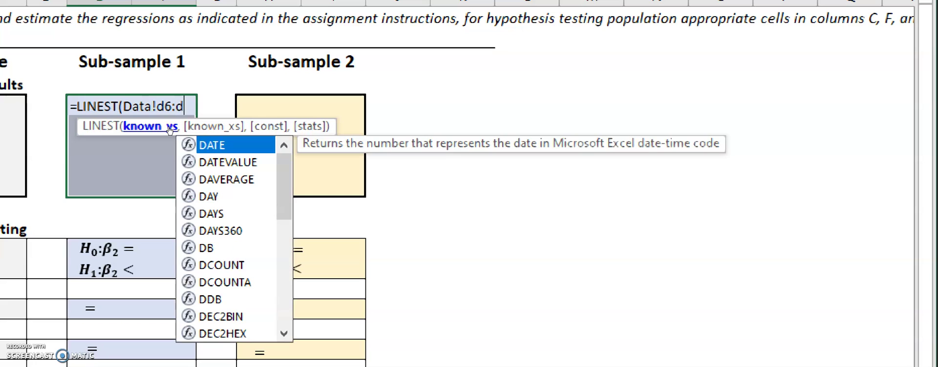
type("37")
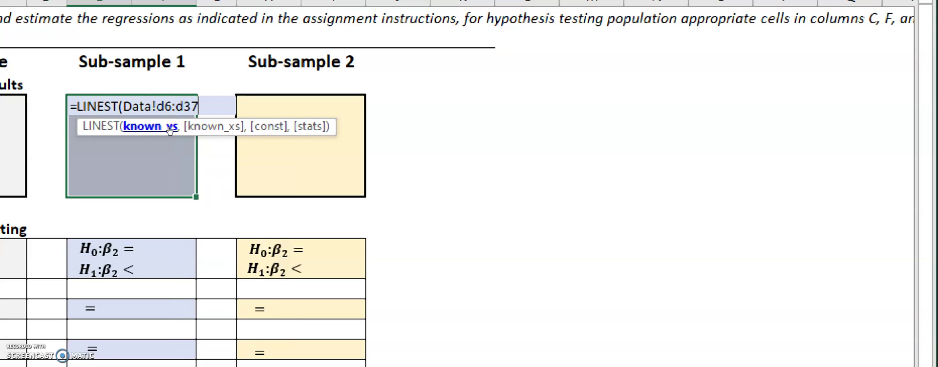
type(",")
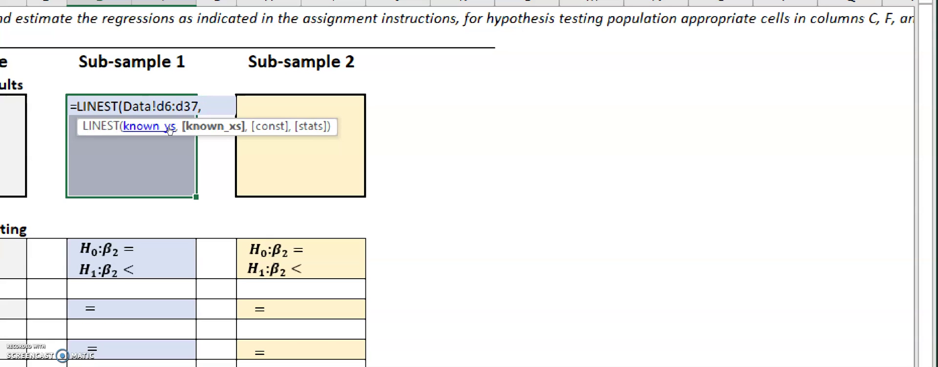
Enter Data!e6:e37 as the known x's argument of the Sub-sample 1 LINEST formula.
type("Data")
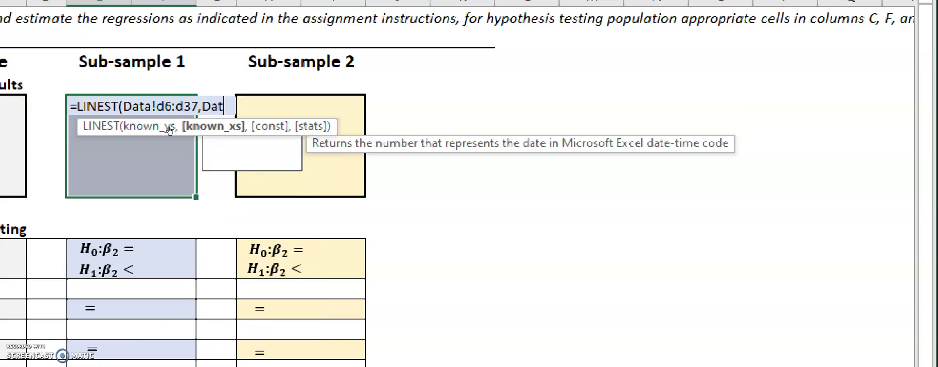
type("!")
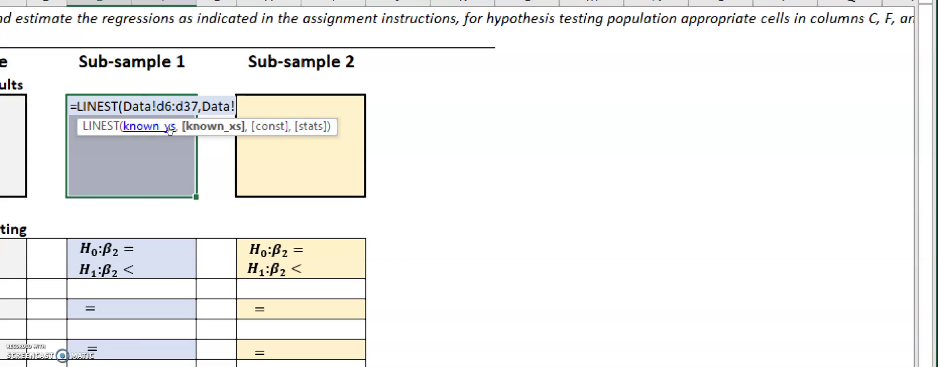
type("e")
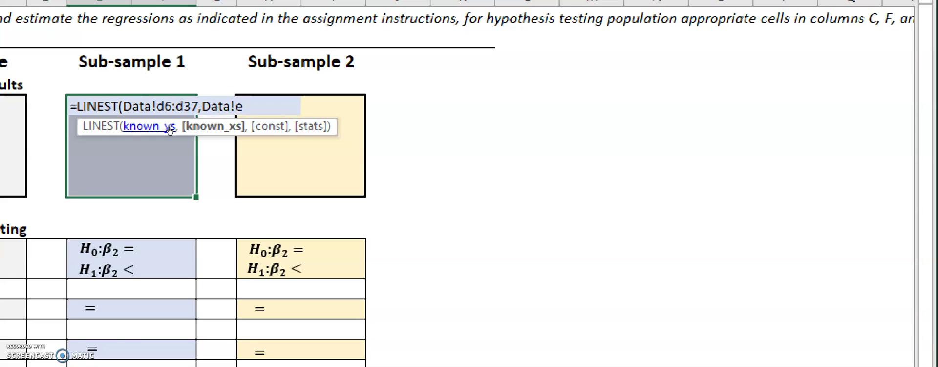
type("6:e")
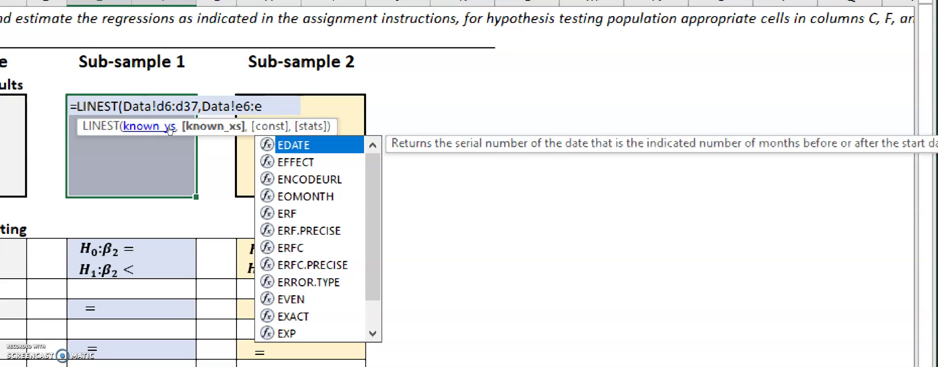
type("37")
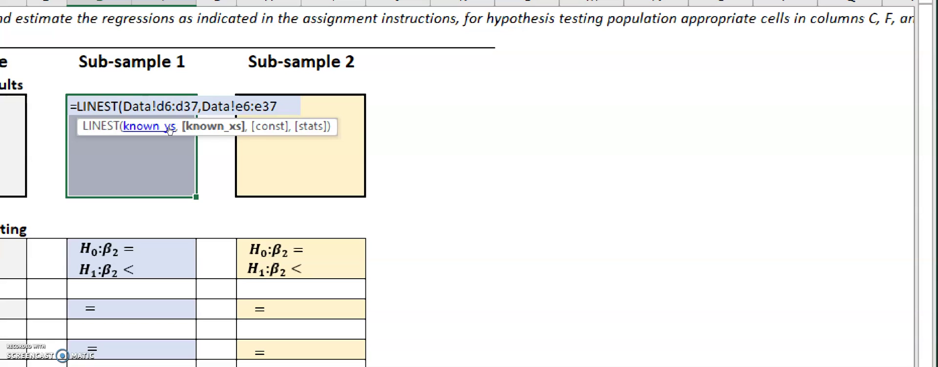
type(",")
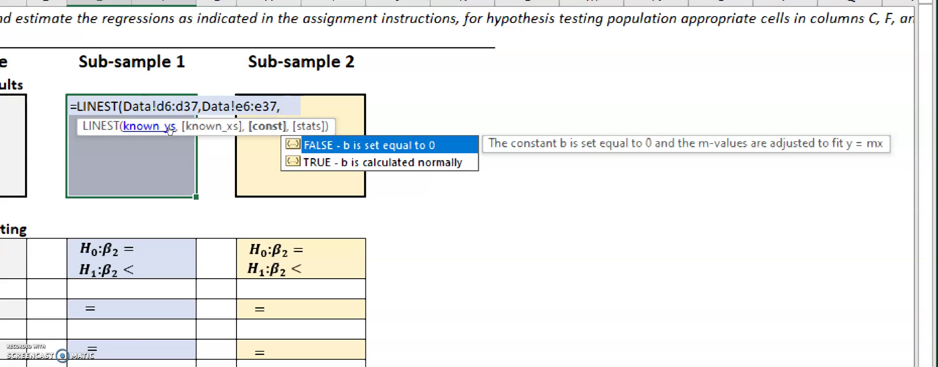
Set both the const and stats arguments to true and commit the Sub-sample 1 LINEST formula as an array formula.
type("true,")
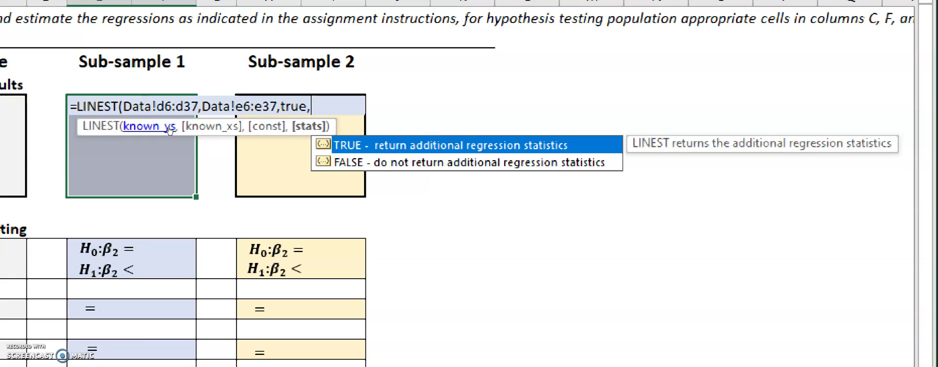
type("true)")
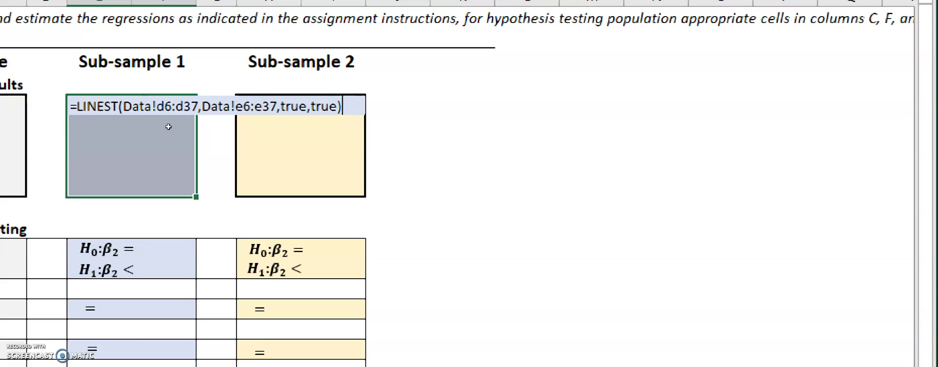
key("ctrl+shift+Return")
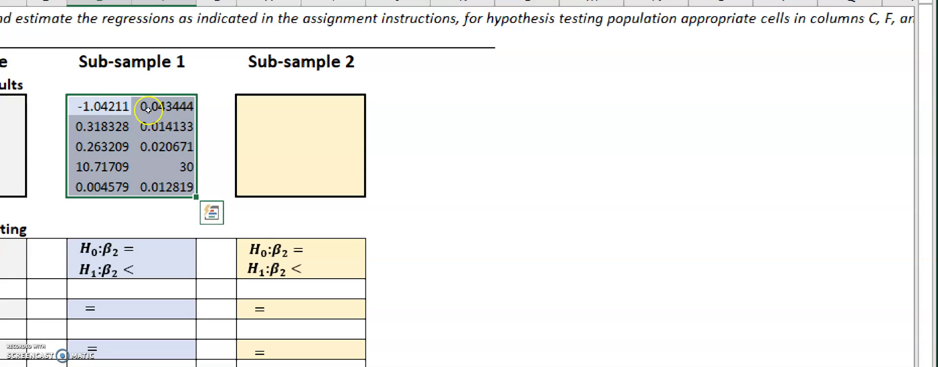
Examine each cell of the Sub-sample 1 LINEST output row by row, from the slope and intercept down to the sums of squares.
left_click(148, 118)
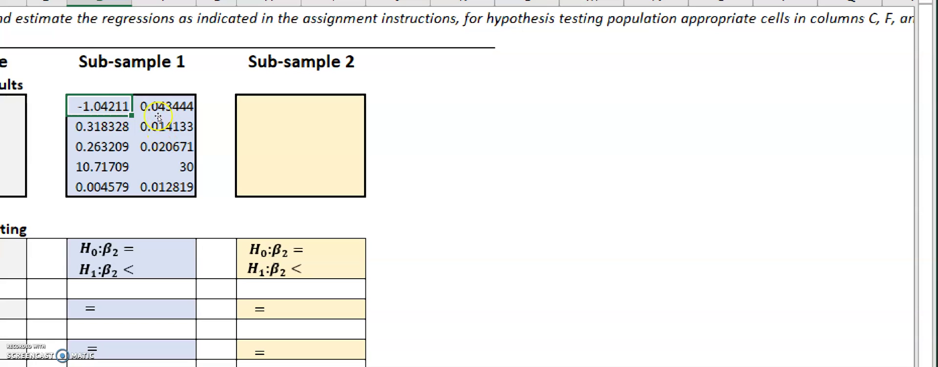
key("Right")
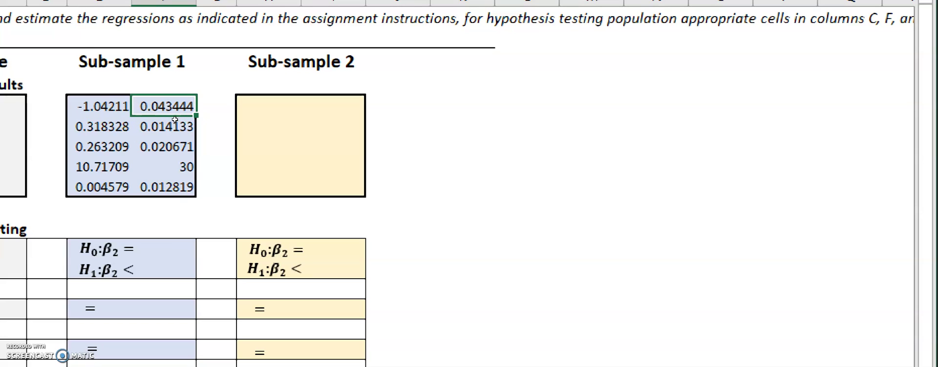
left_click_drag(123, 127, 179, 126)
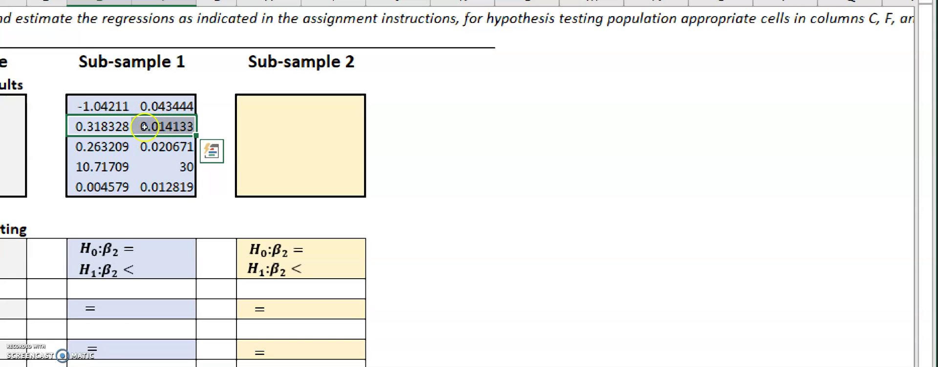
key("shift+Left")
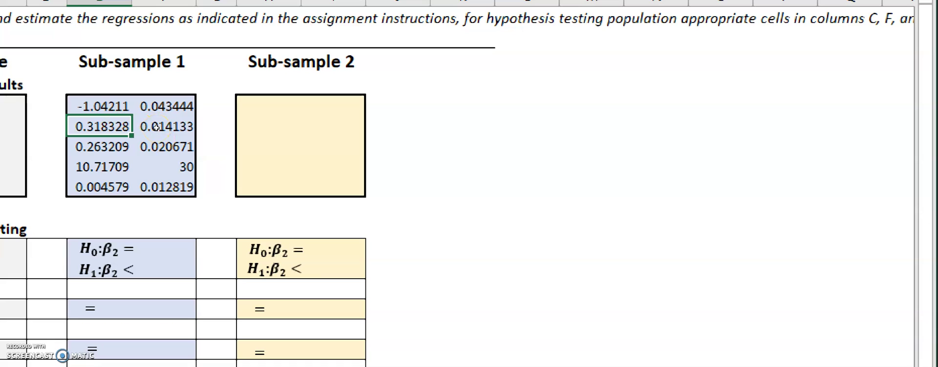
left_click(176, 126)
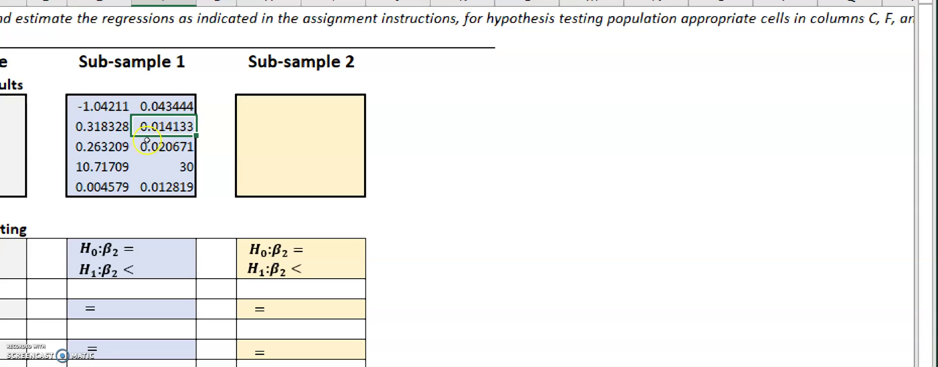
key("Down")
key("Left")
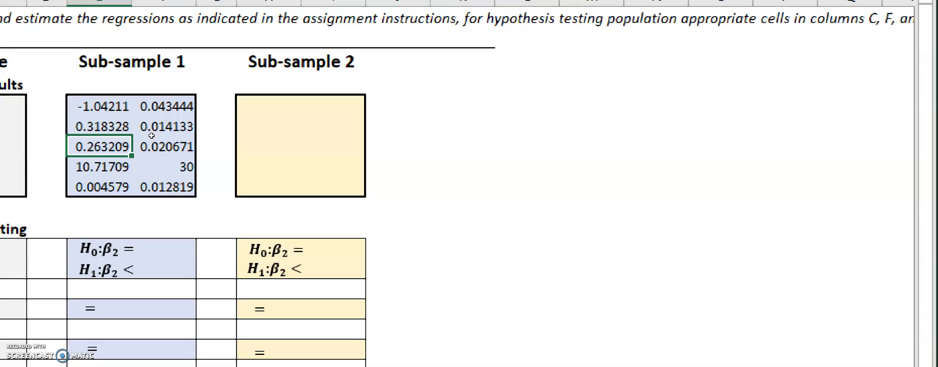
left_click(169, 146)
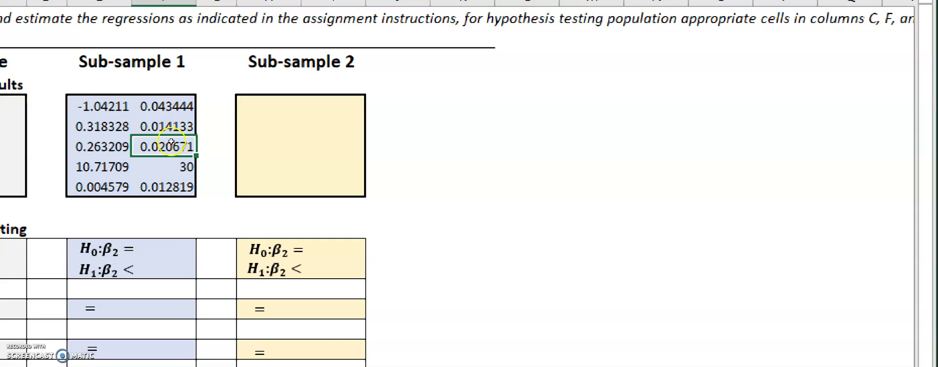
left_click(129, 158)
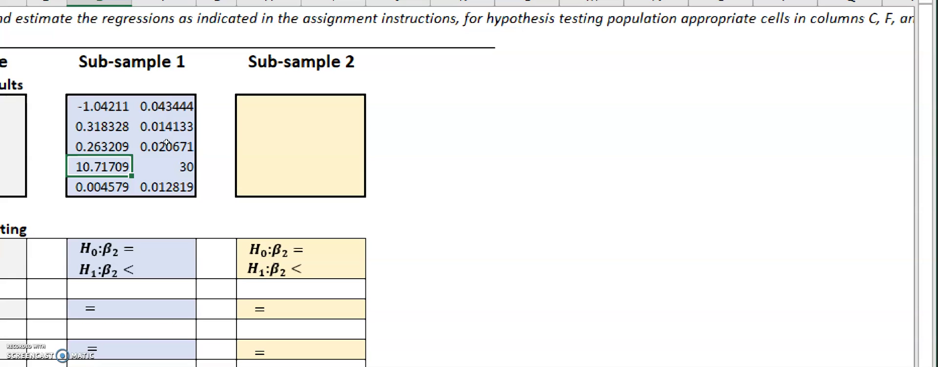
key("Right")
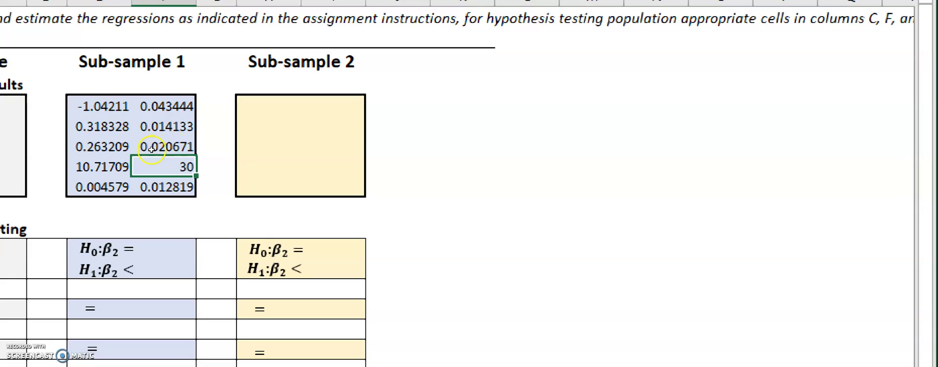
key("Down")
key("Left")
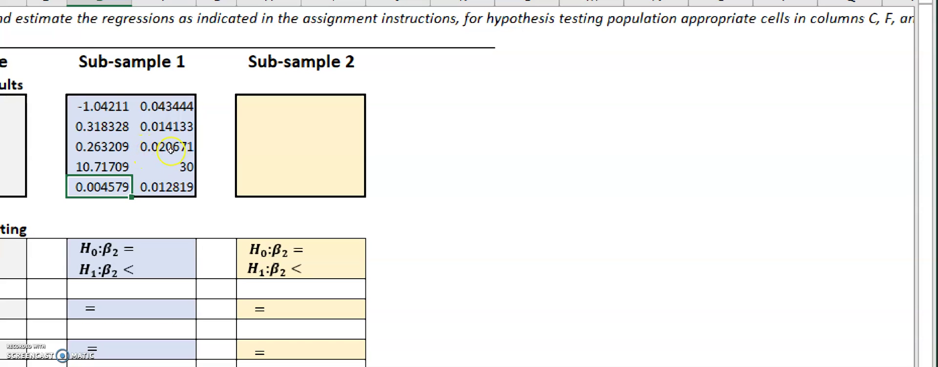
key("Right")
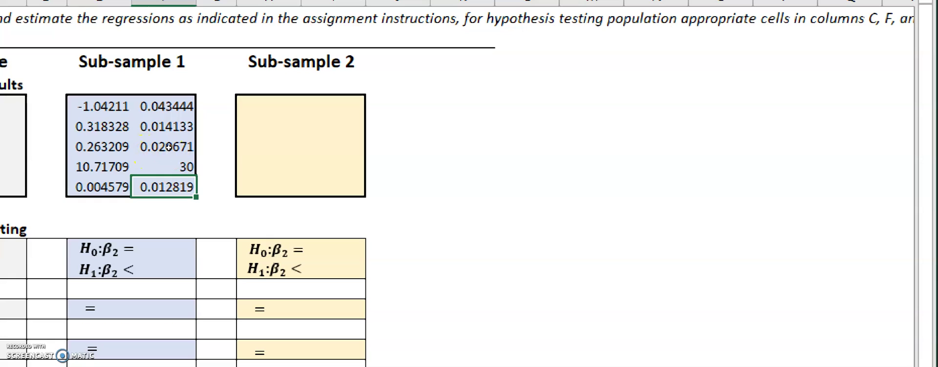